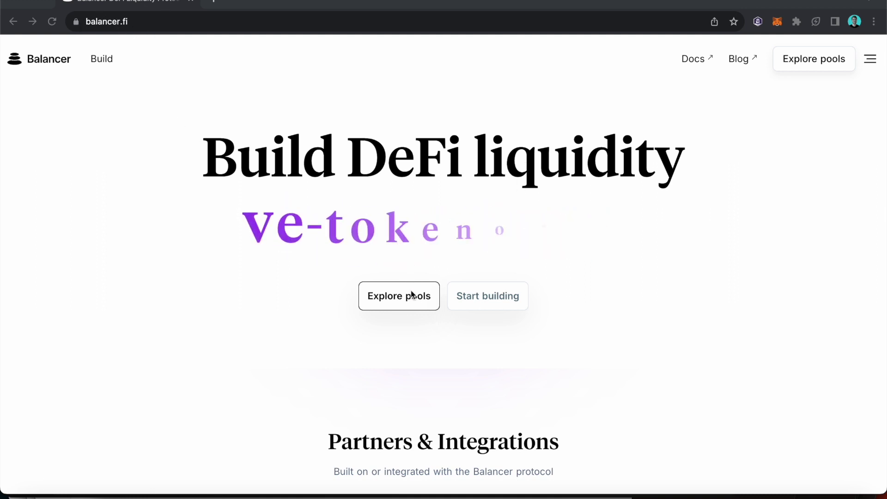
Open Balancer's Ethereum pools list from the landing page with Explore pools.
click(405, 304)
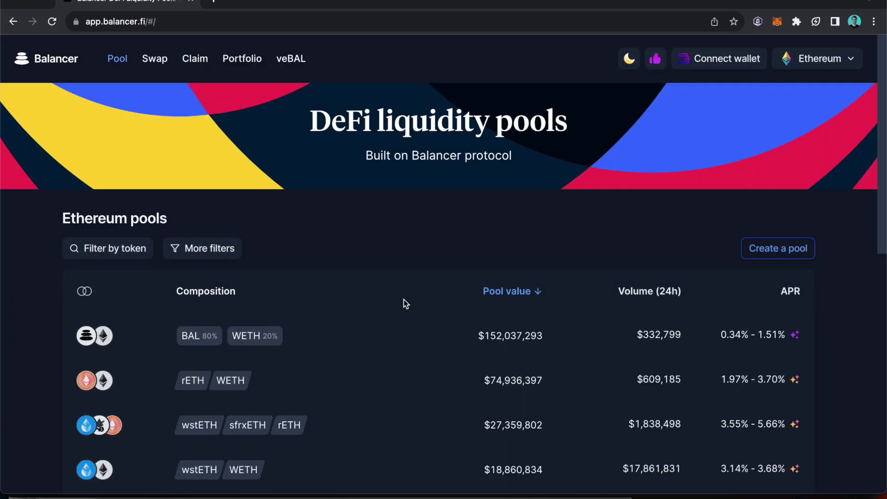
Connect the MetaMask wallet so its shortened address shows in Balancer's top bar.
click(724, 64)
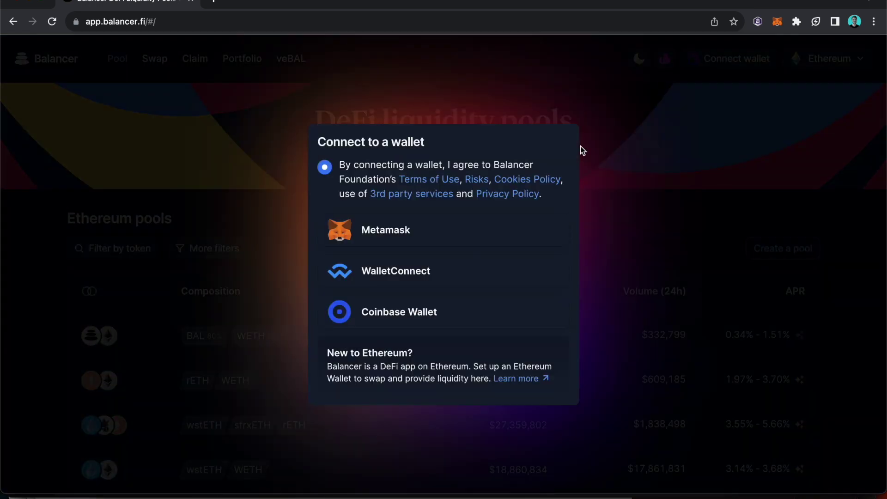
click(400, 234)
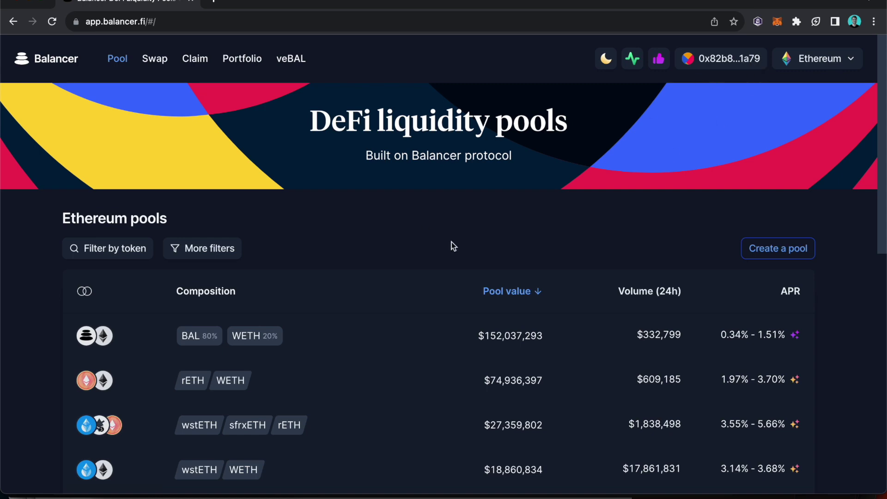
Filter the pools by the $ADS token, leaving only the $ADS 80% / WETH 20% pool.
click(128, 251)
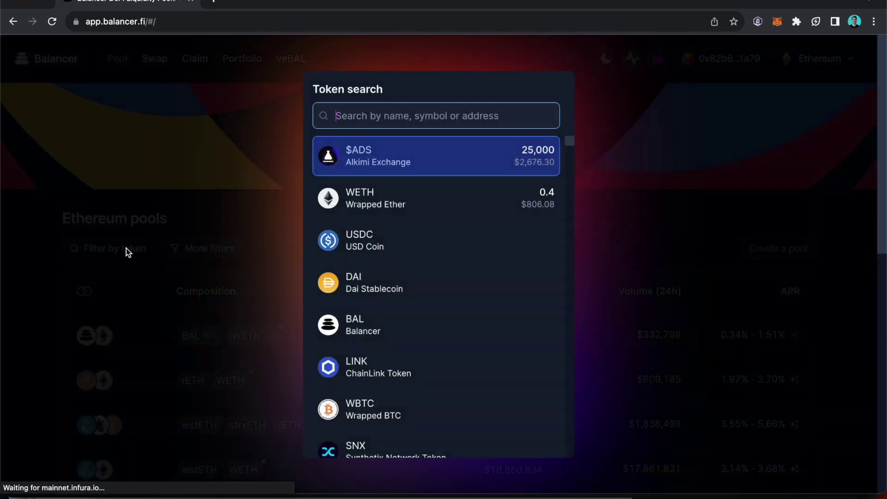
click(418, 168)
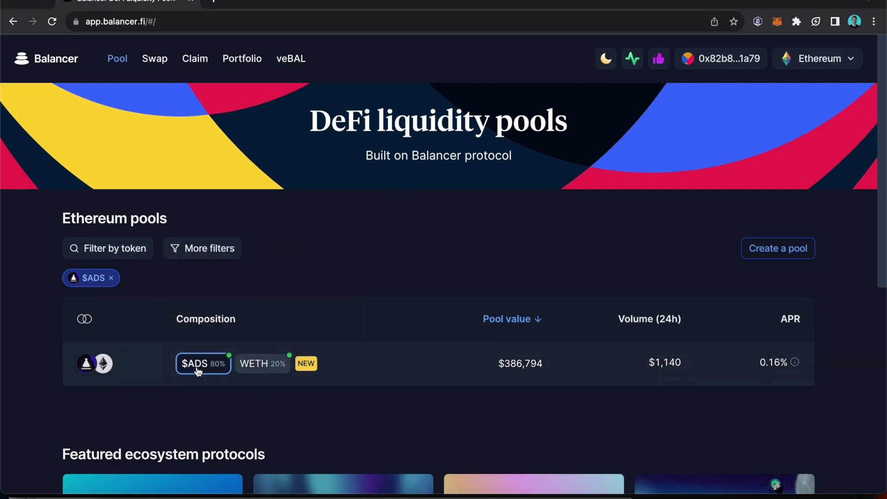
Fill the $ADS/WETH add-liquidity form with 25,000 $ADS and optimized 0.3185 WETH, then preview.
click(390, 360)
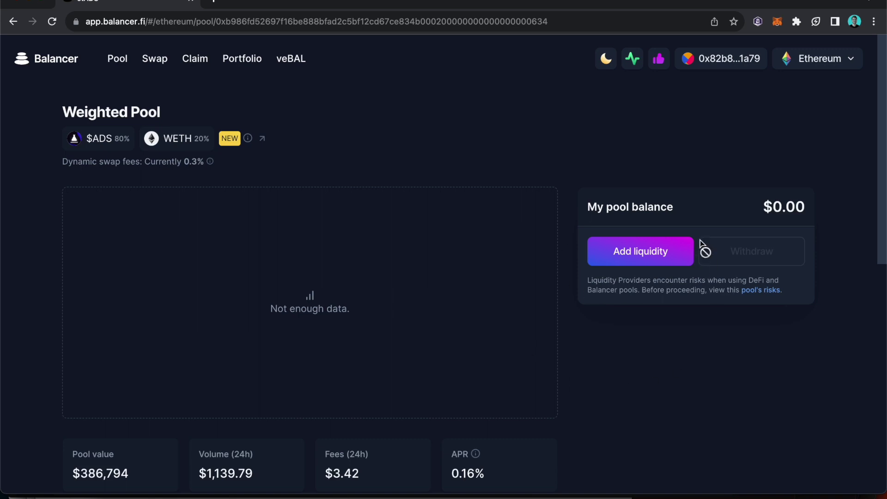
click(634, 250)
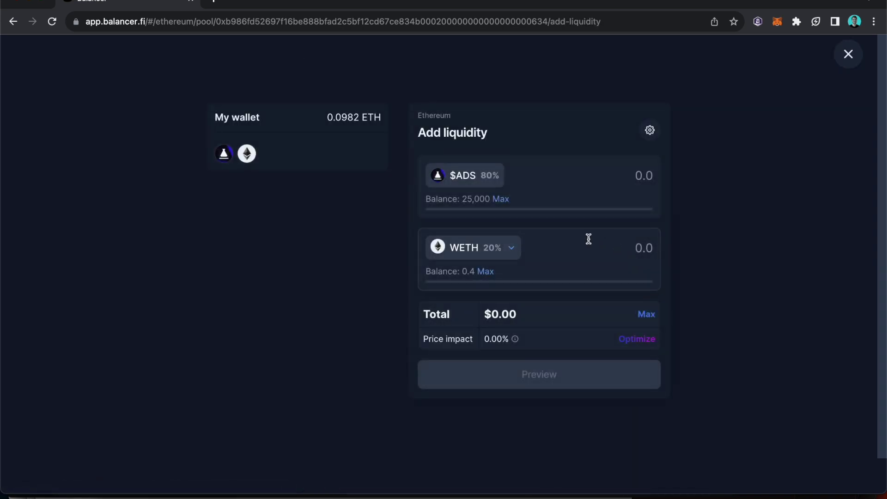
click(505, 200)
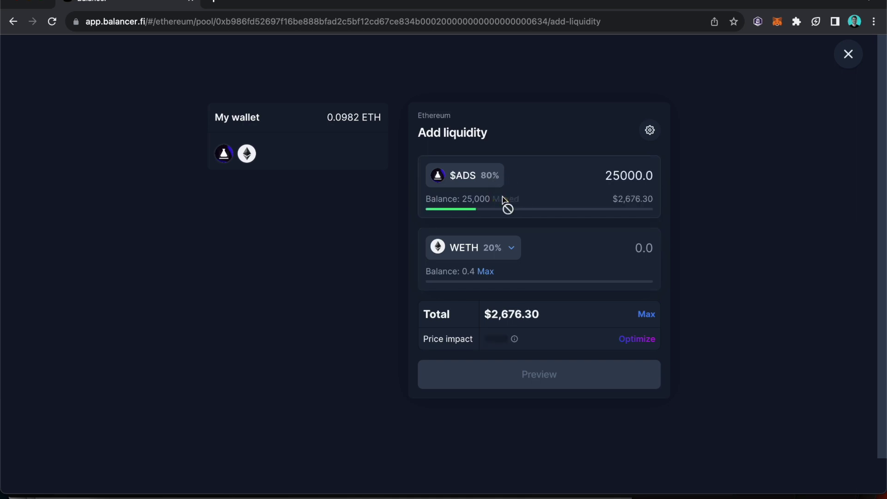
click(639, 341)
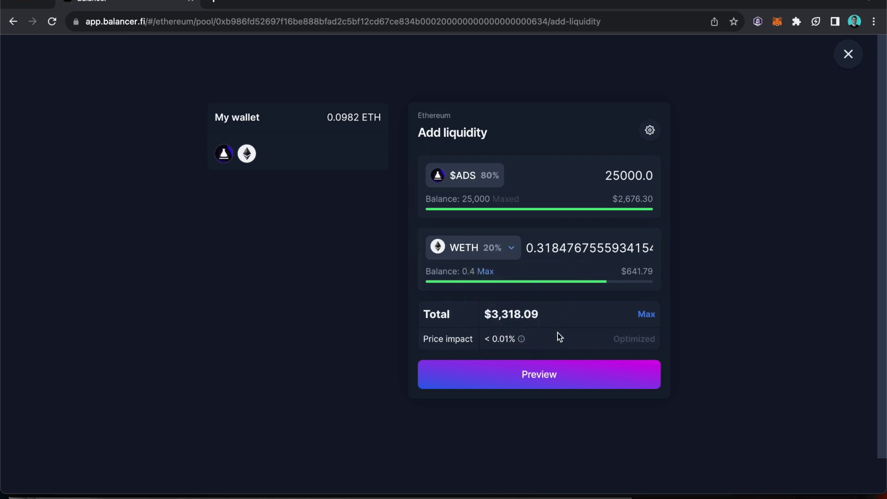
click(552, 380)
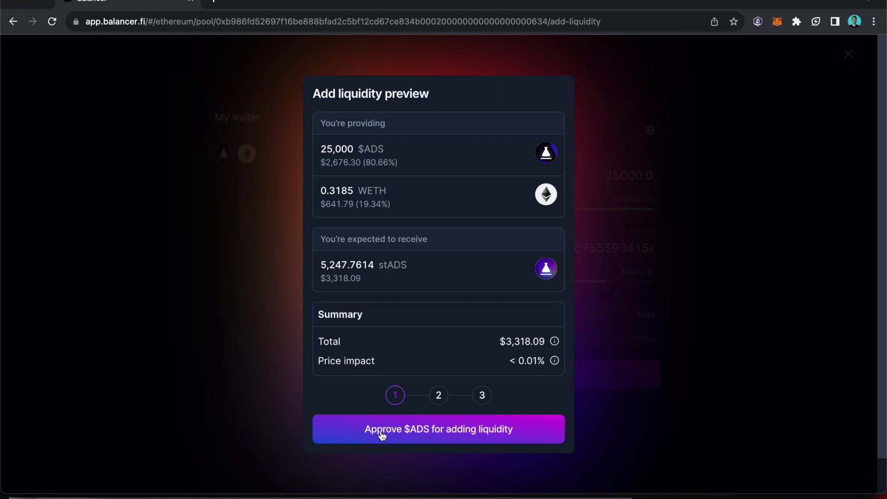
Approve Balancer to spend 25,000 $ADS, using the Max spending cap in MetaMask.
click(499, 435)
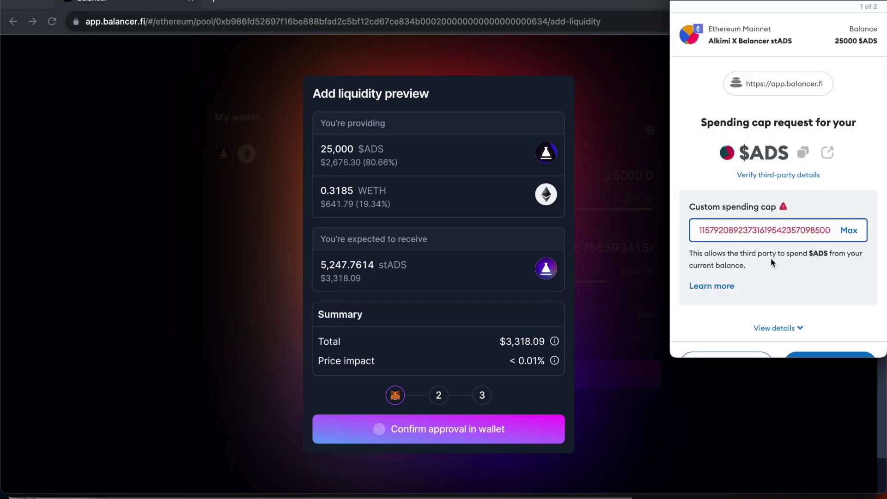
click(848, 233)
scroll(817, 296, down, 1)
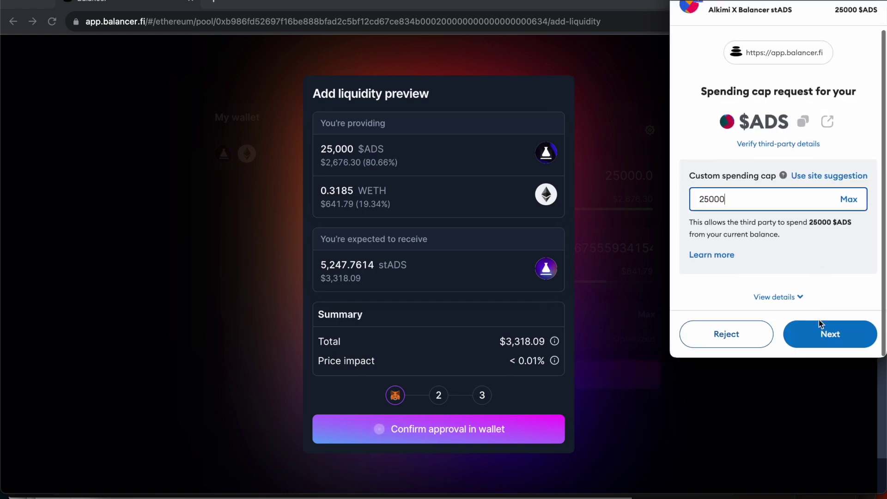
click(836, 336)
click(836, 336)
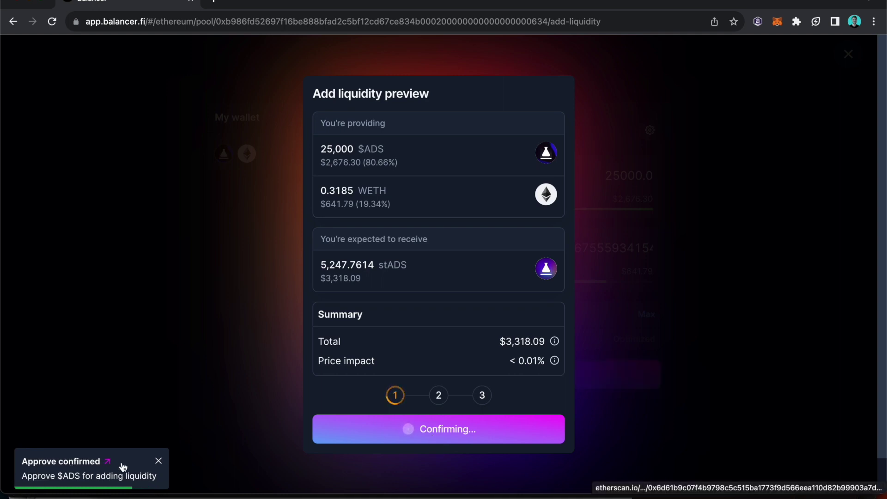
click(449, 434)
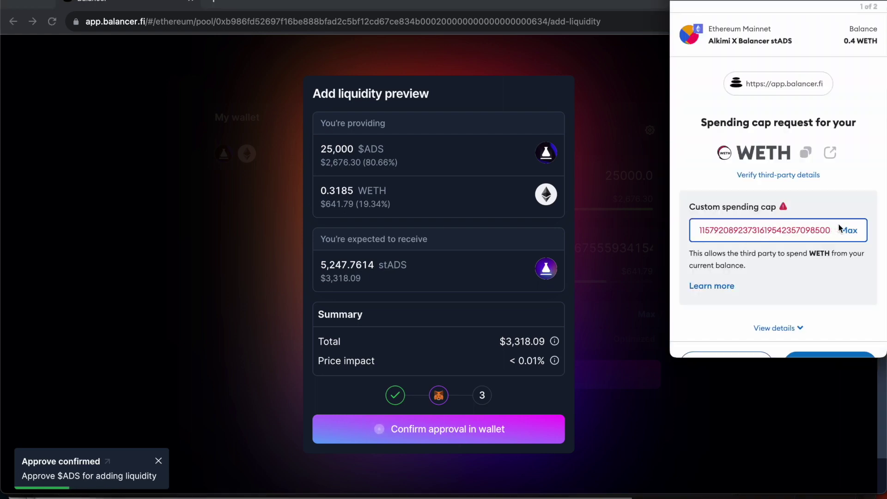
Approve a 0.4 WETH spending cap in MetaMask, completing both token approvals.
click(848, 229)
scroll(838, 222, down, 1)
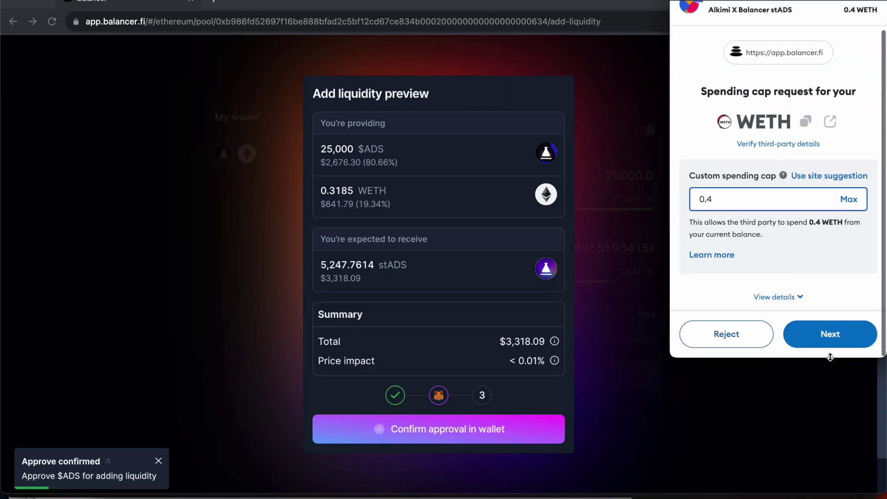
click(832, 334)
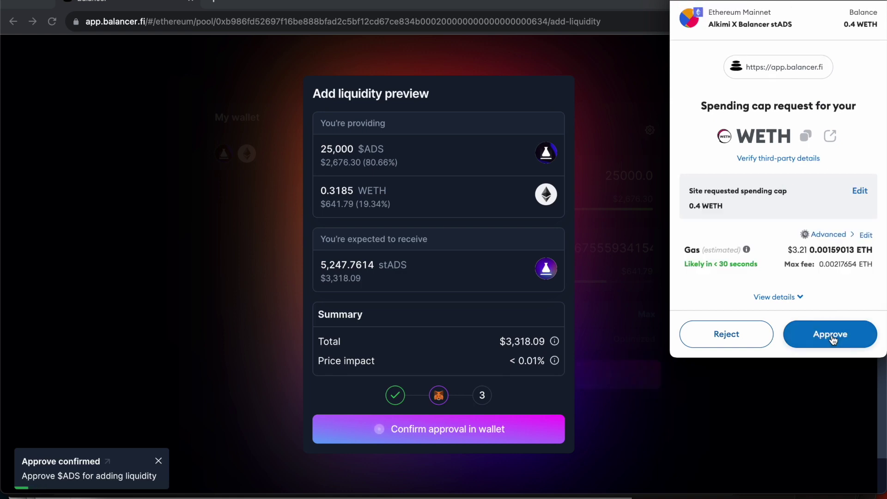
click(831, 338)
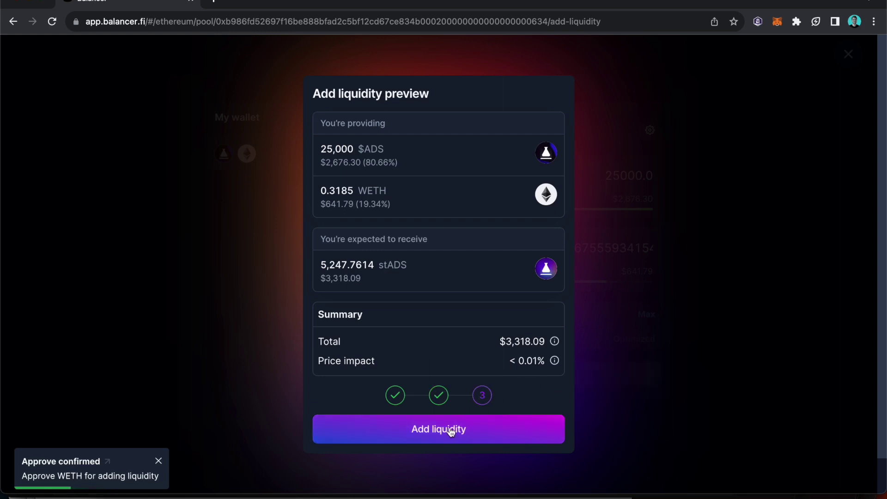
Deposit 25,000 $ADS and 0.3185 WETH, confirming in MetaMask for 5,247.7614 stADS.
click(448, 430)
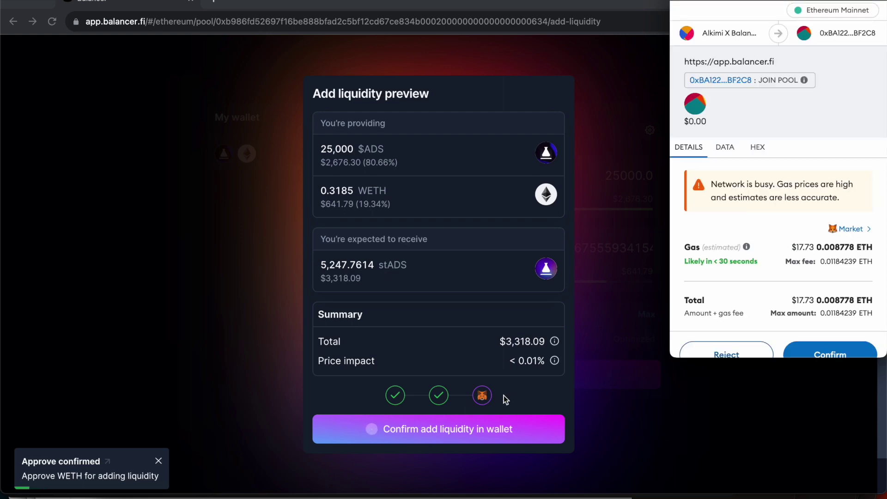
scroll(789, 254, down, 1)
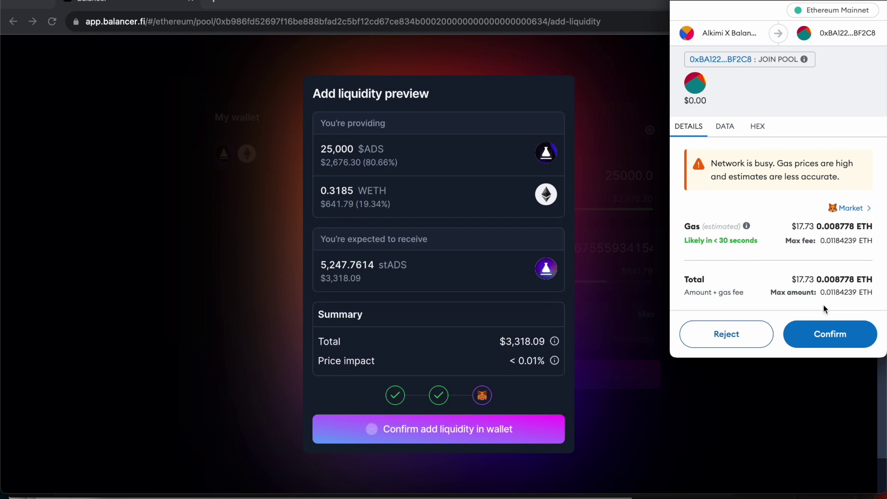
click(824, 340)
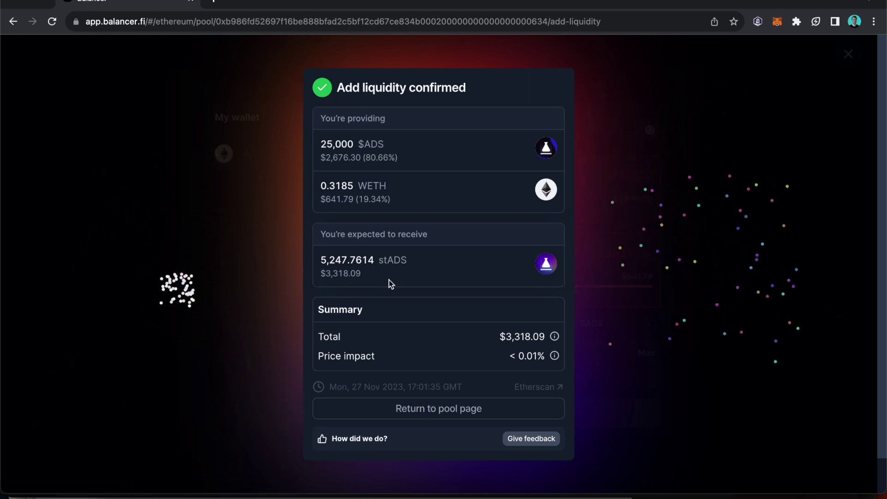
Return to the pool page, open its contract on Etherscan, and copy the contract address.
click(436, 415)
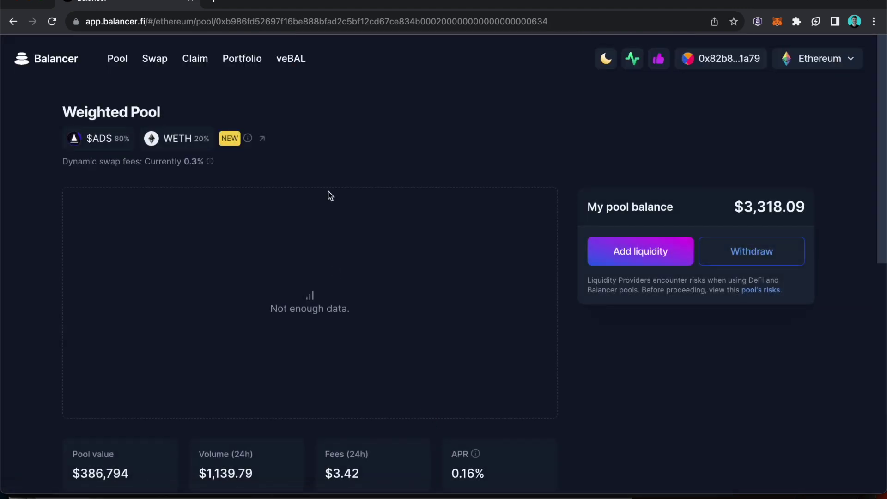
click(262, 139)
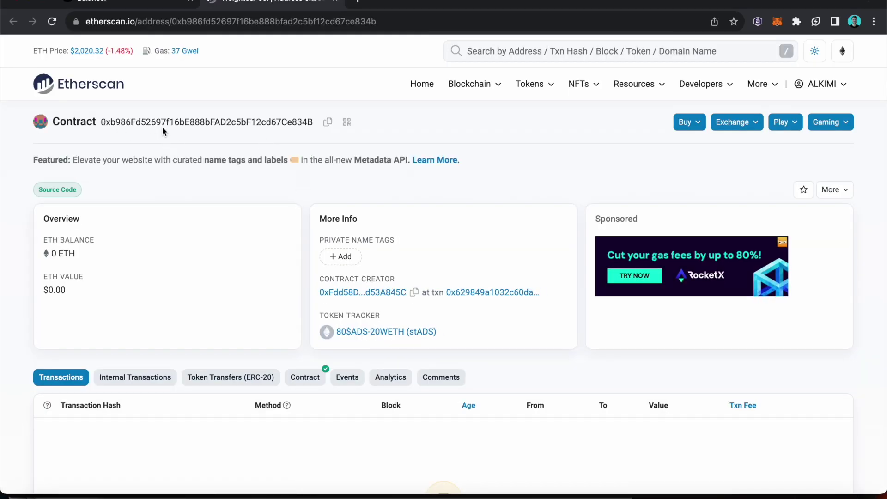
click(327, 122)
Import stADS into MetaMask as a custom token from the pasted contract address, showing 5,247.7614 stADS.
click(778, 22)
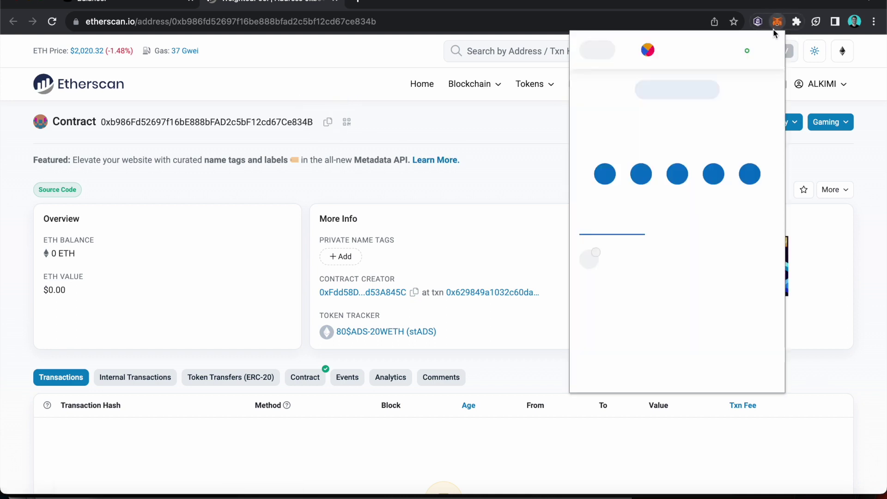
scroll(679, 265, down, 3)
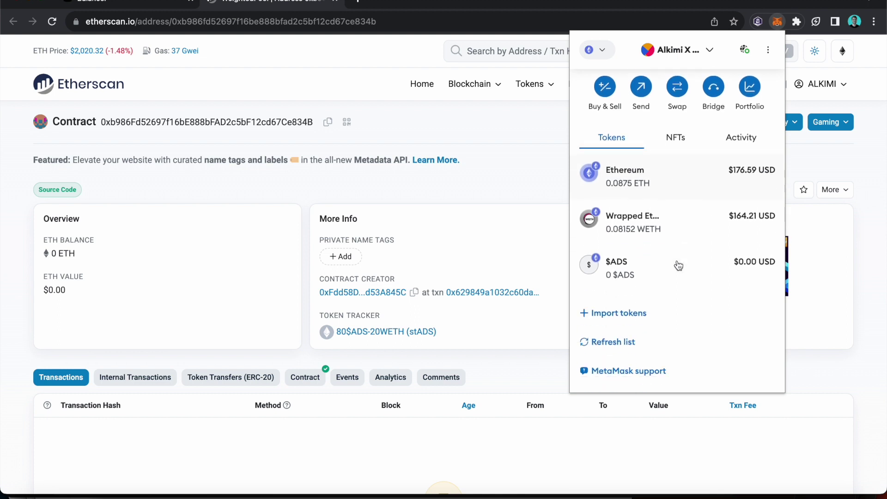
click(638, 311)
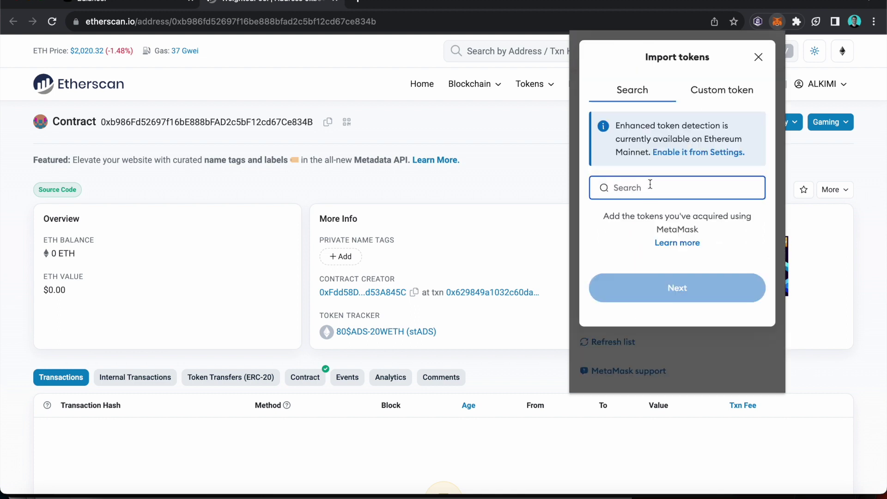
click(707, 91)
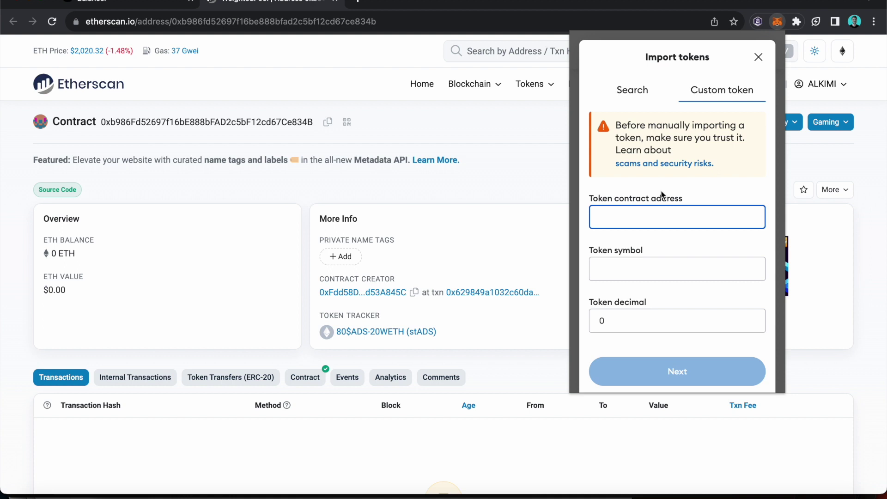
key(super+v)
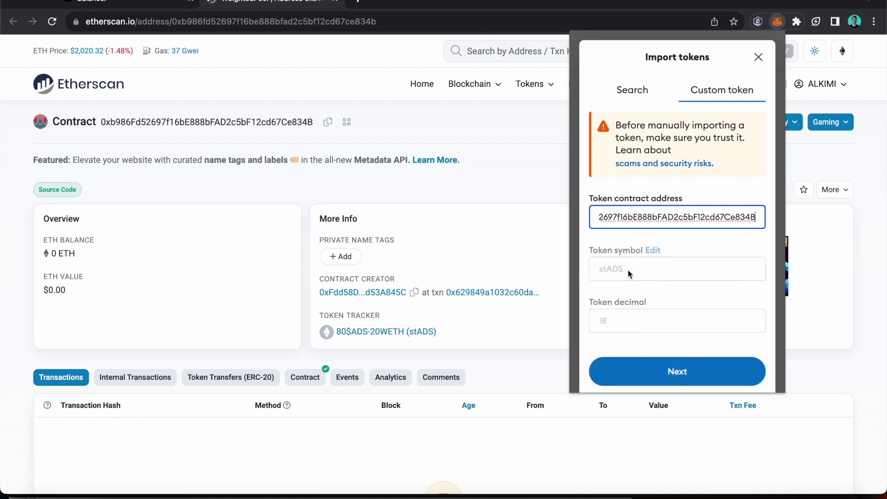
click(664, 375)
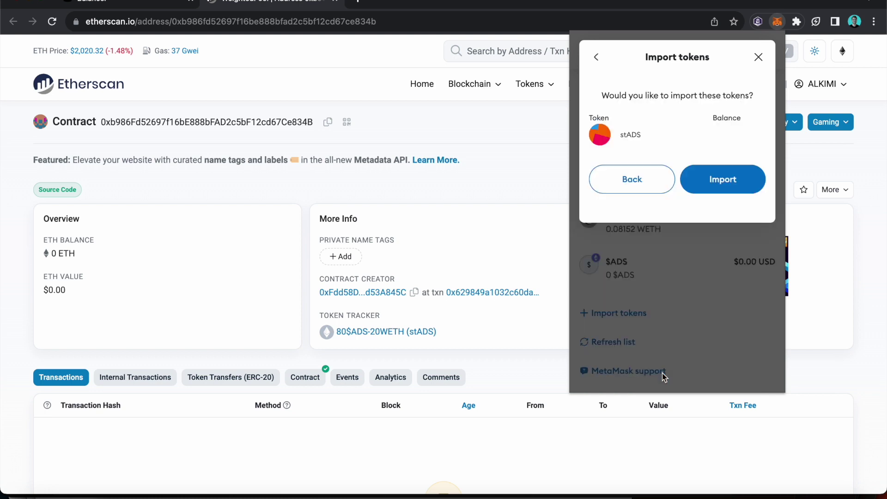
click(727, 191)
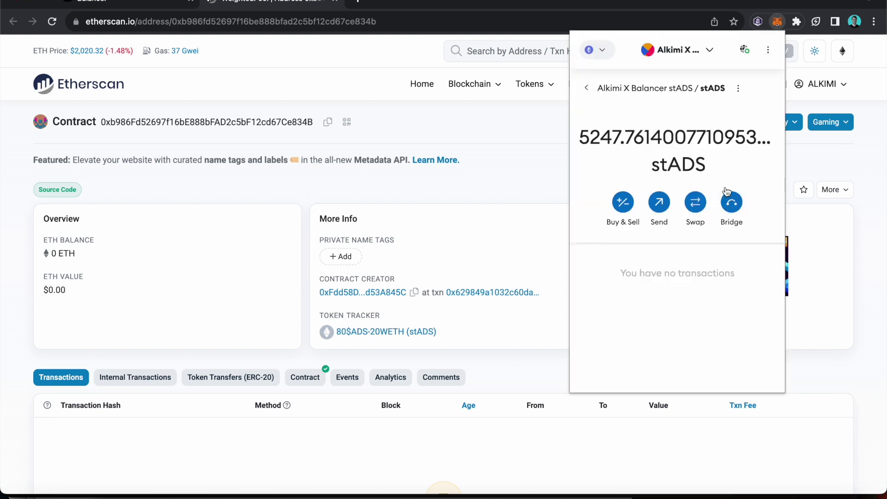
click(590, 90)
scroll(636, 276, down, 3)
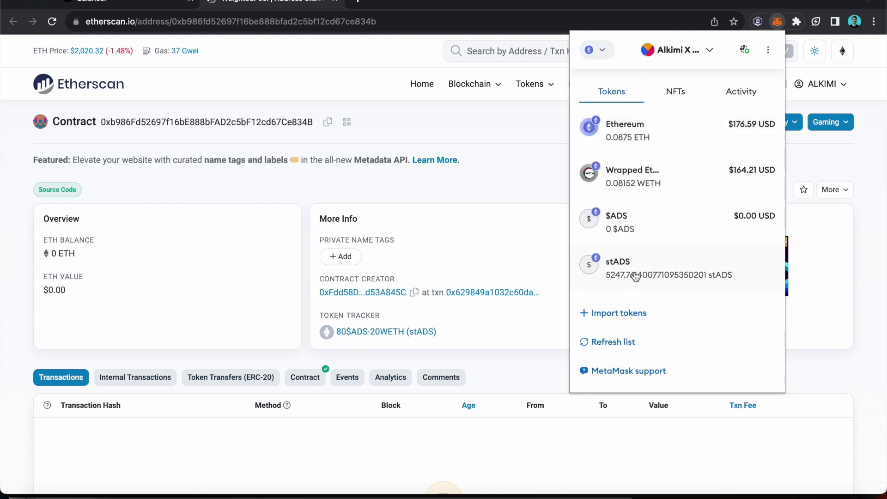